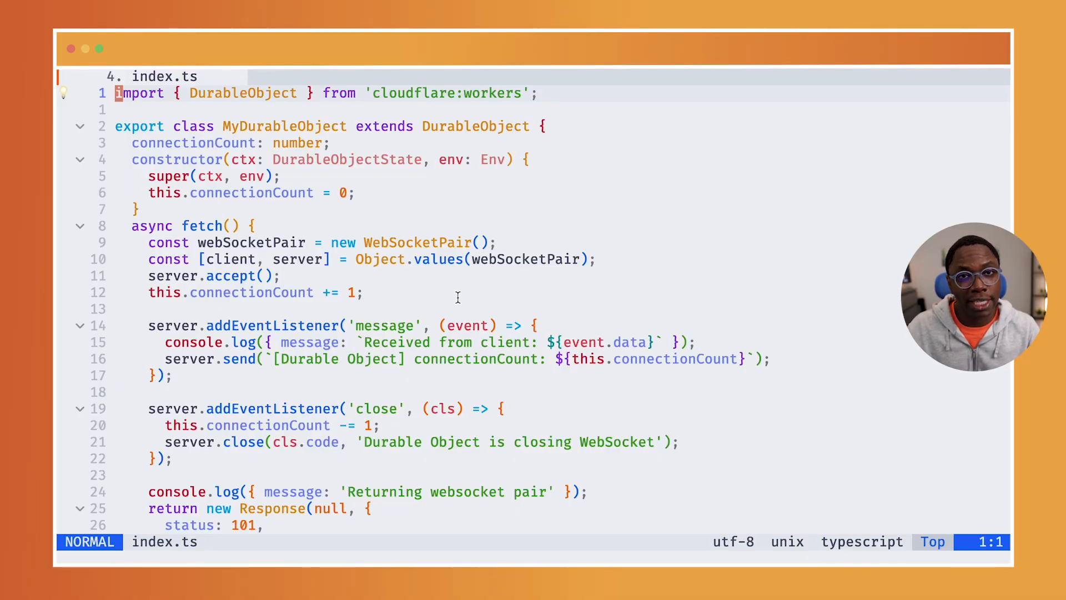
Review the message handler and highlight the 'Returning websocket pair' console.log line in index.ts
key(j)
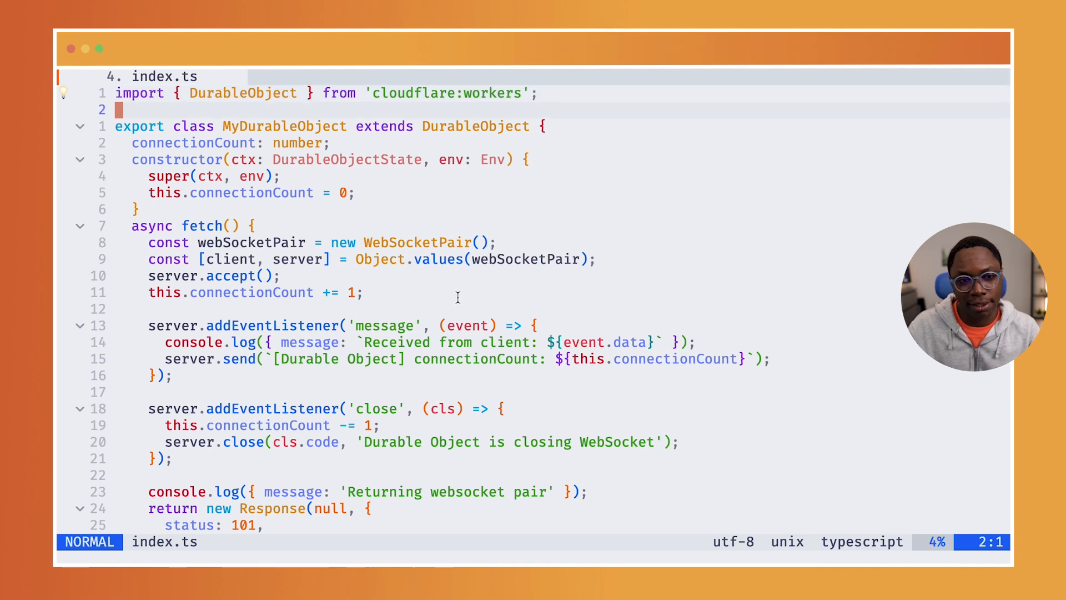
key(j)
key(j)
key(j)
key(j)
key(j)
key(j)
key(j)
key(j)
key(j)
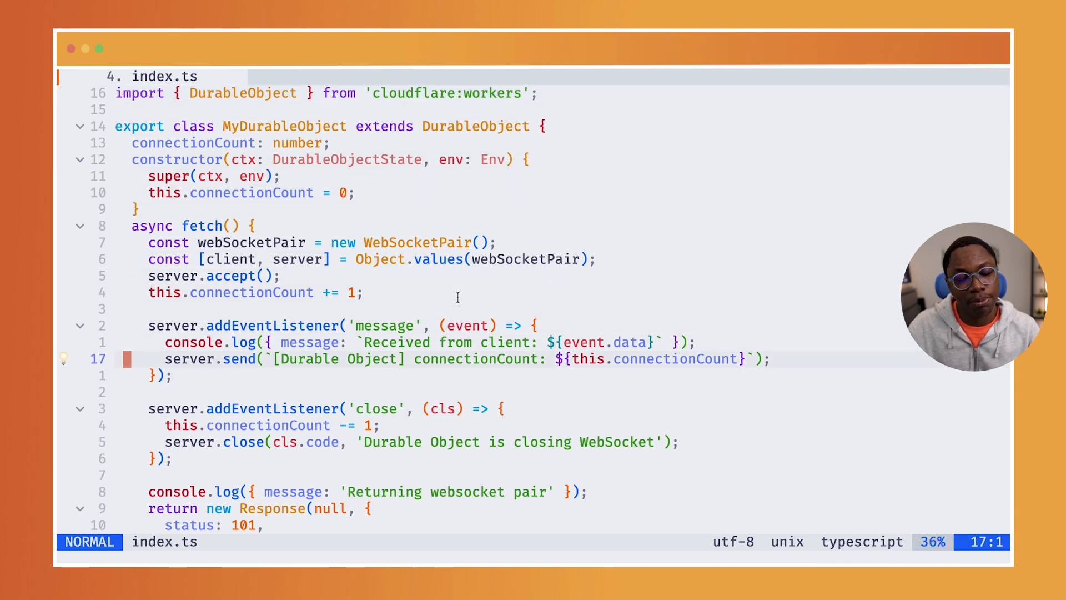
key(k)
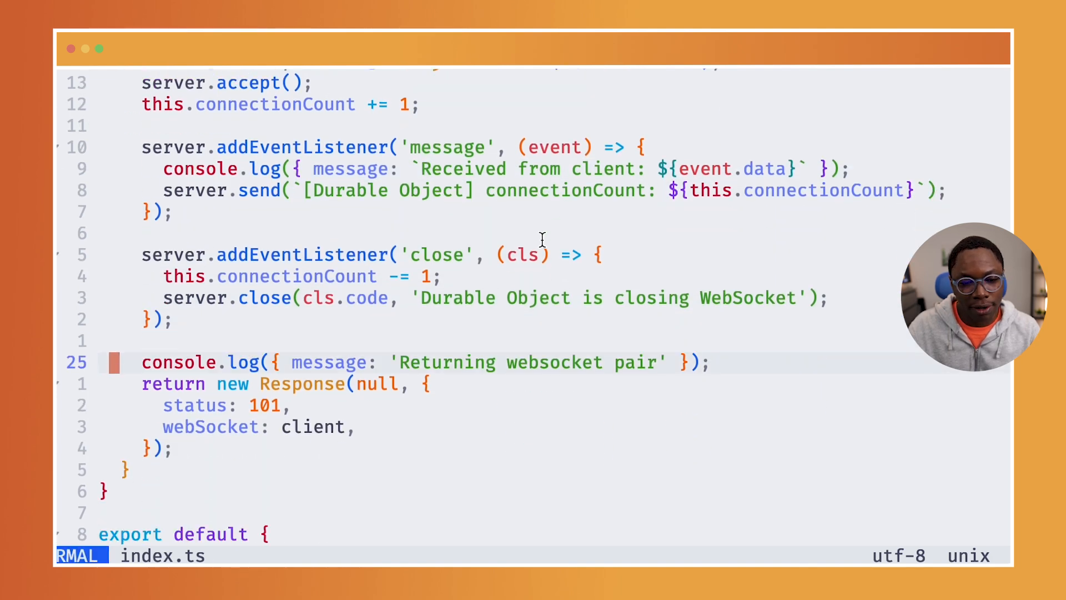
key(shift+v)
key(Escape)
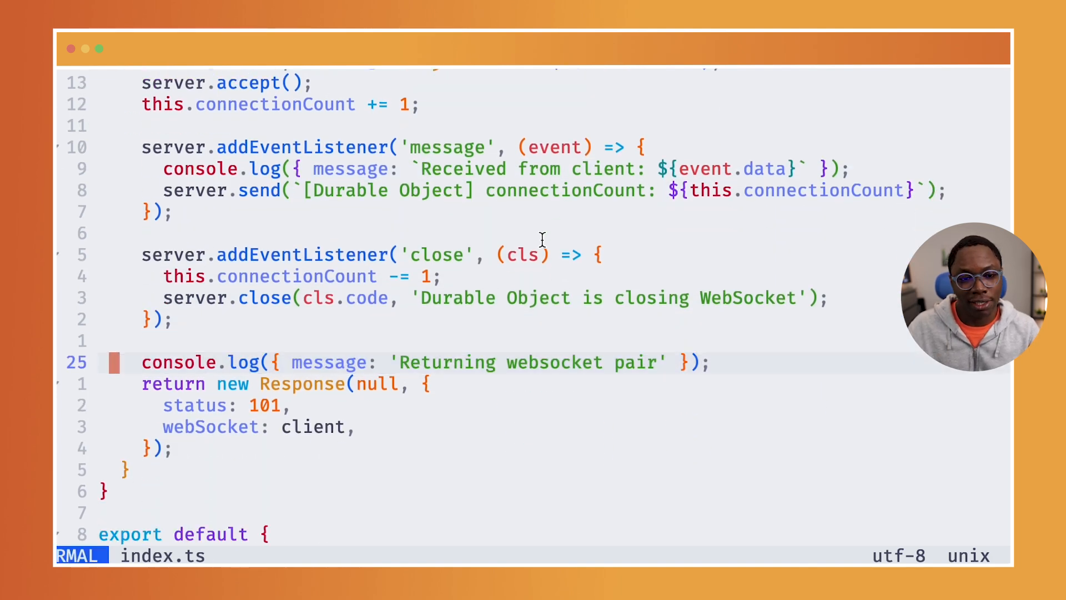
Review the fetch handler's error logging block, then start the project file finder
key(j)
key(j)
key(j)
key(j)
key(j)
key(j)
key(j)
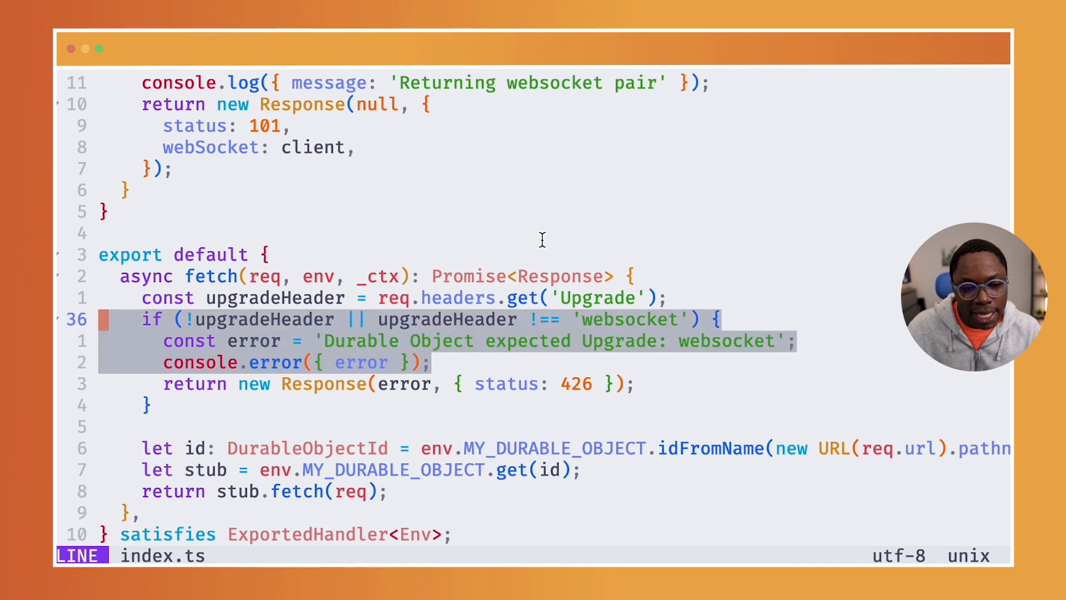
key(Escape)
key(super+minus)
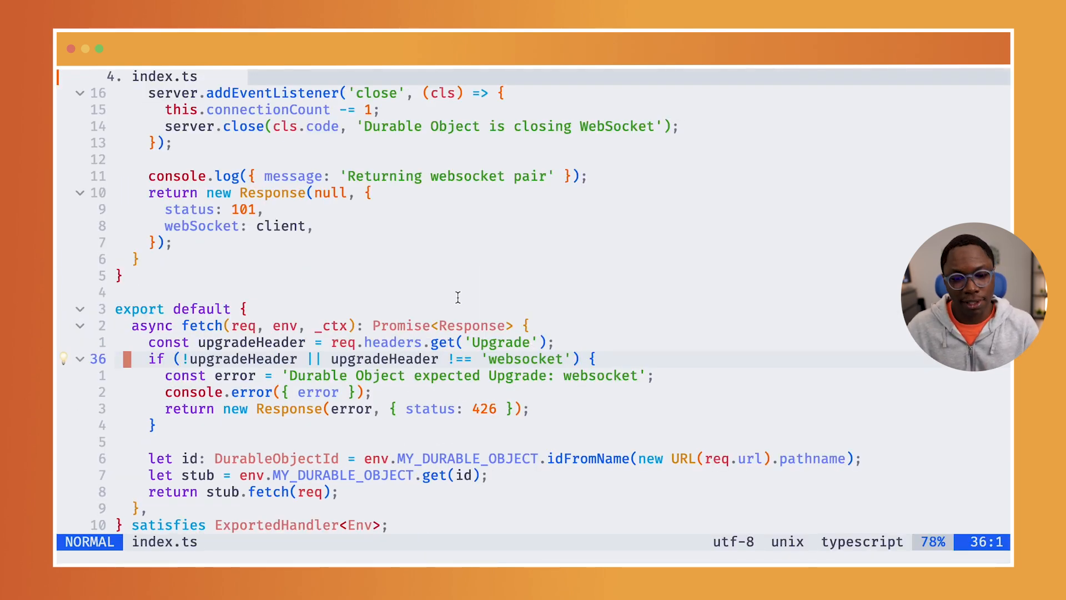
key(space)
text(fw)
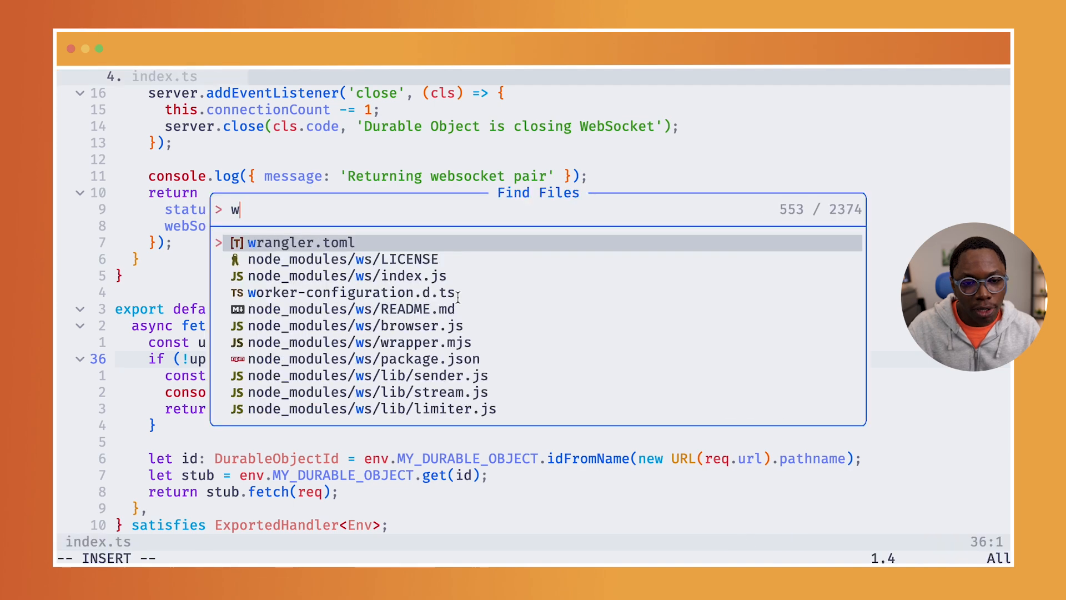
Uncomment the [observability] and enabled = true lines in wrangler.toml
key(Return)
key(k)
key(shift+v)
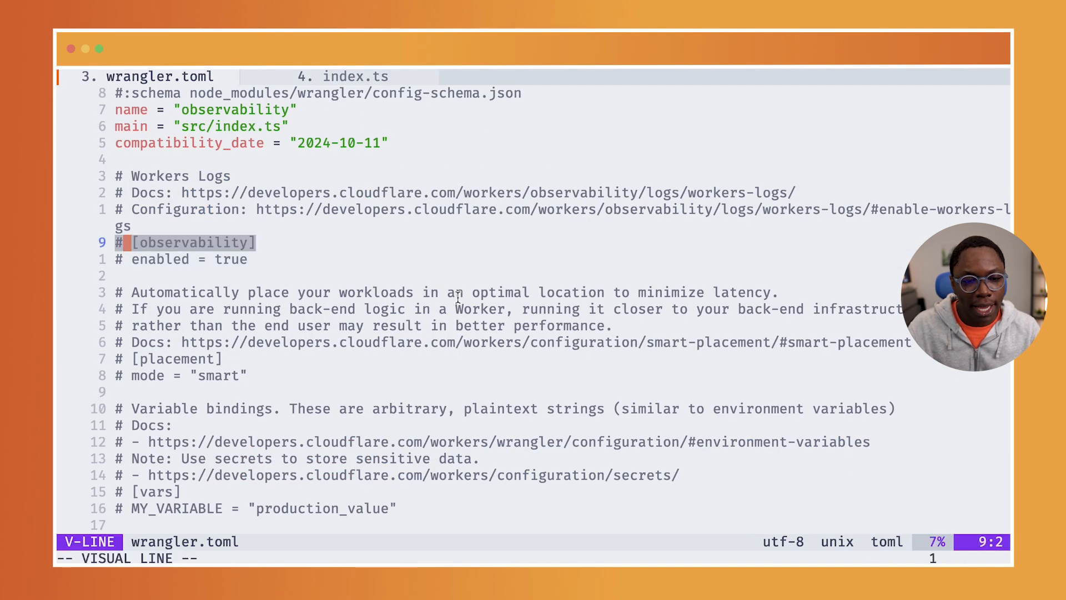
key(j)
key(super+plus)
key(g)
key(c)
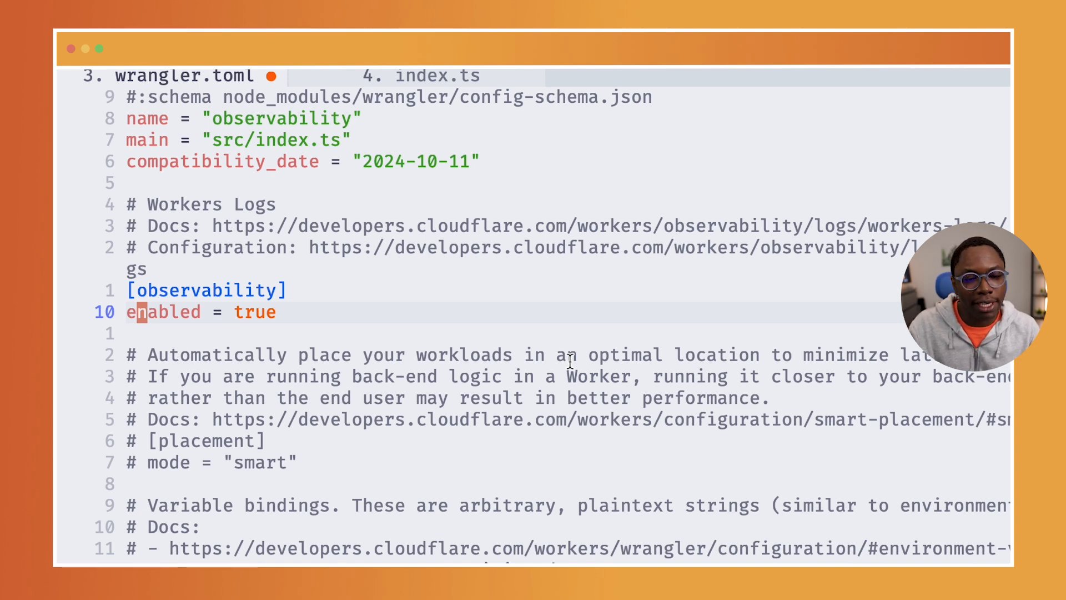
Save wrangler.toml and leave Neovim for the shell prompt
key(super+s)
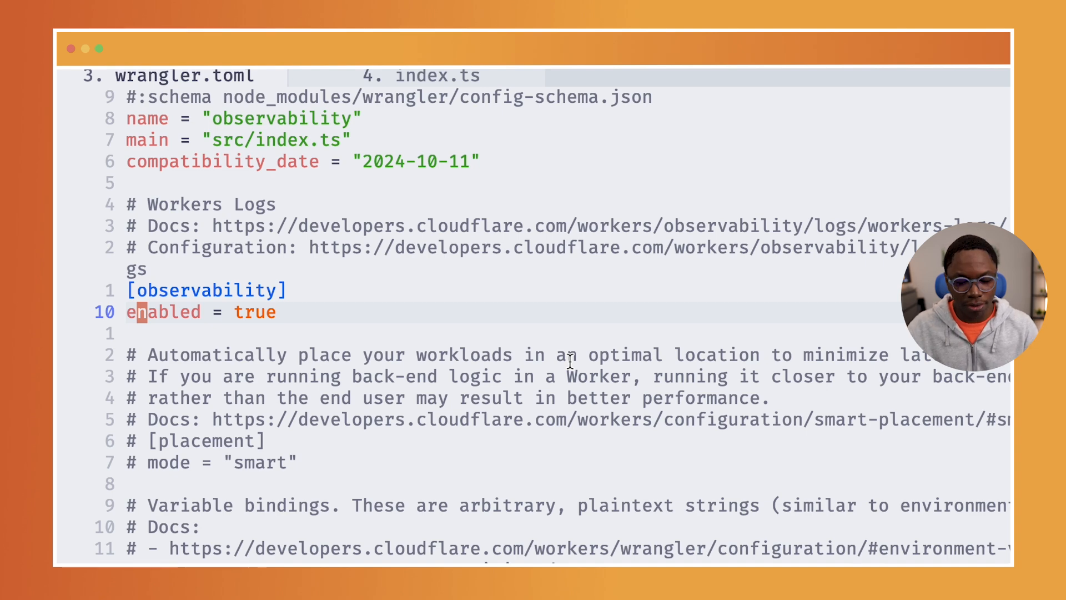
key(super+1)
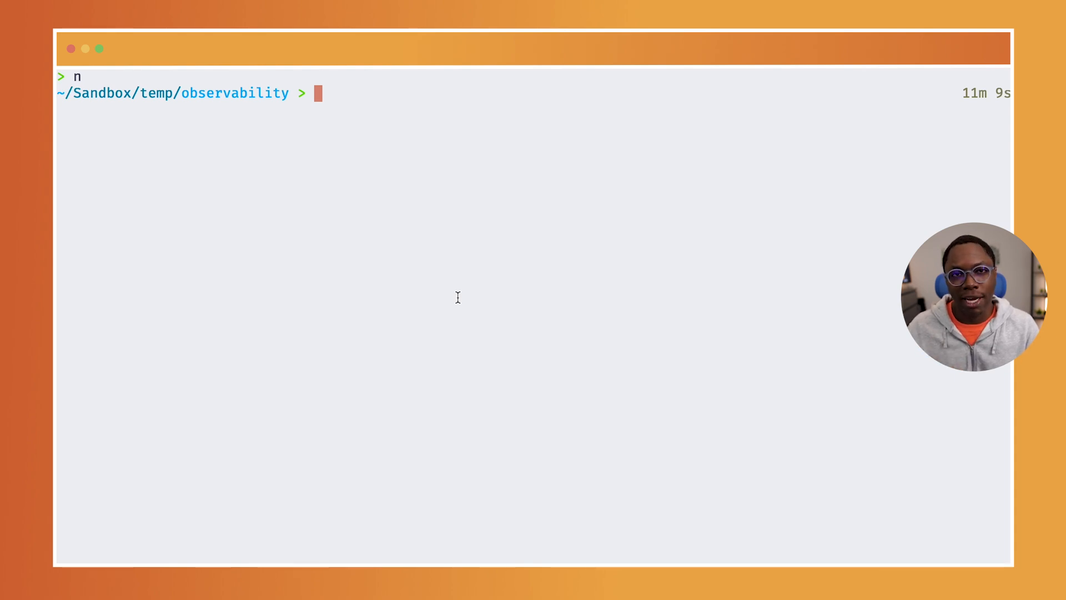
text(npm i)
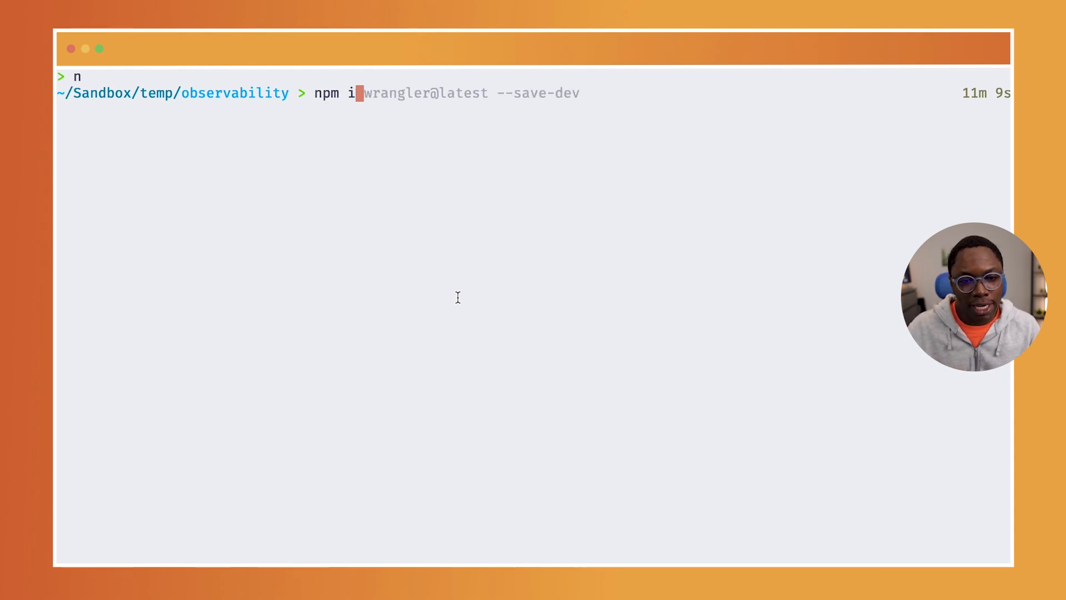
Install the latest wrangler as a dev dependency with npm i wrangler@latest --save-dev
key(Right)
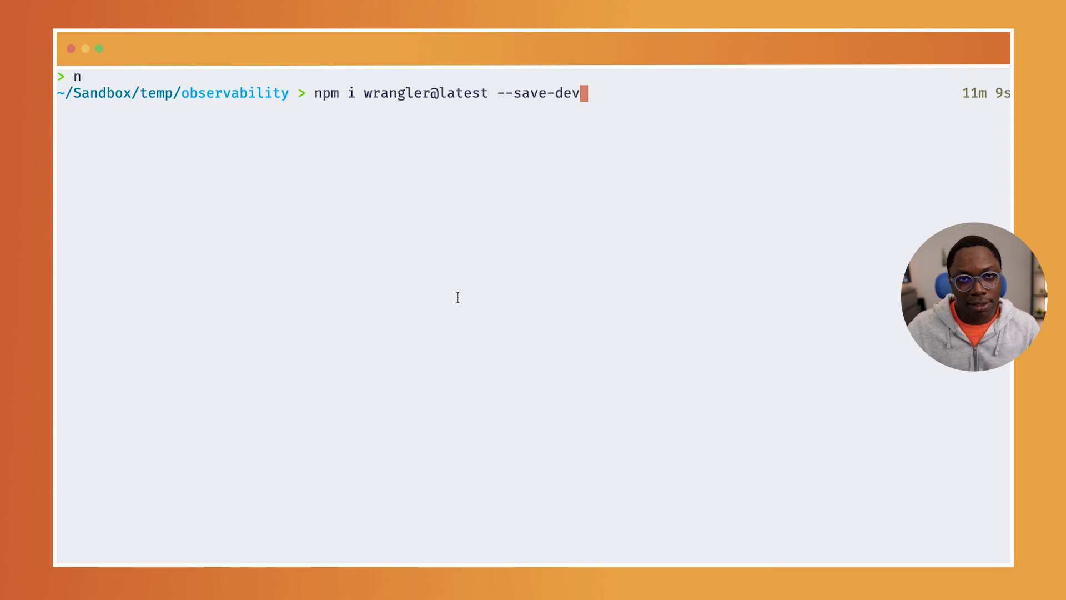
key(Return)
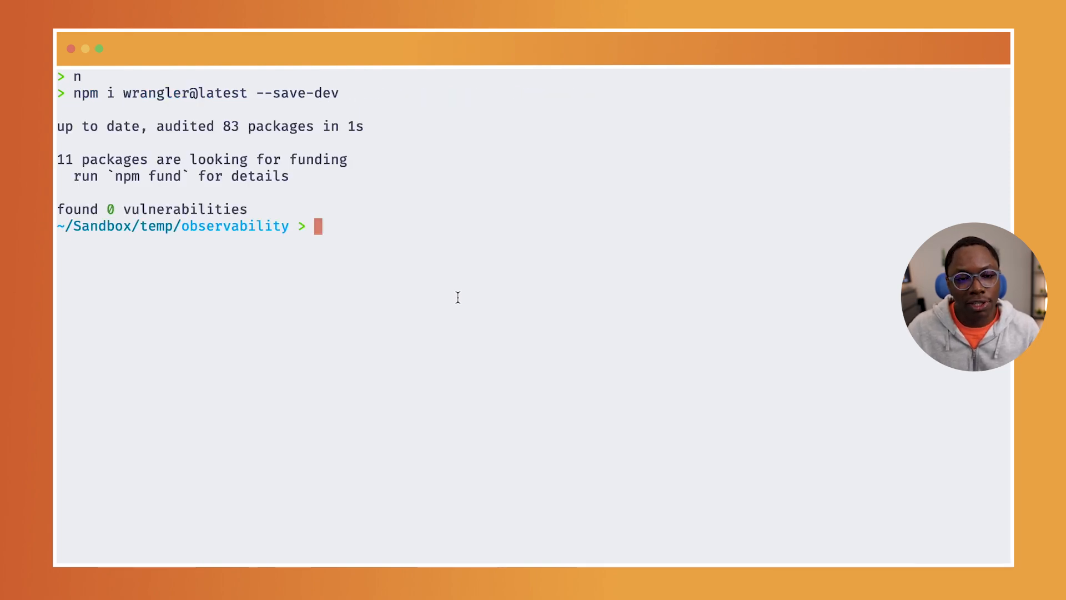
text(npm )
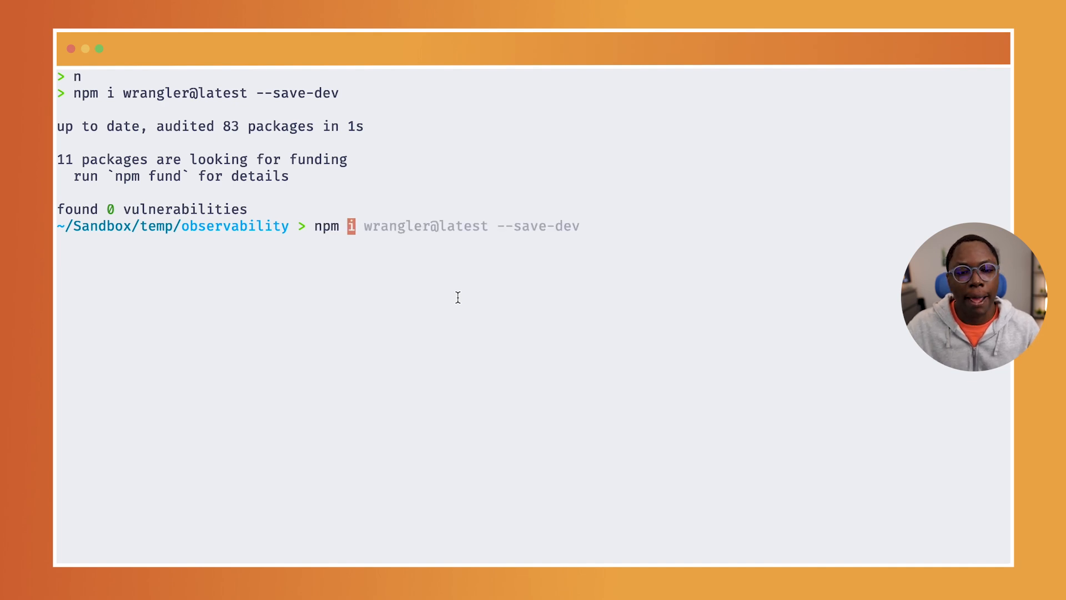
text(r)
Deploy the Worker with npm run deploy and switch to the Cloudflare Workers dashboard
key(Right)
key(Return)
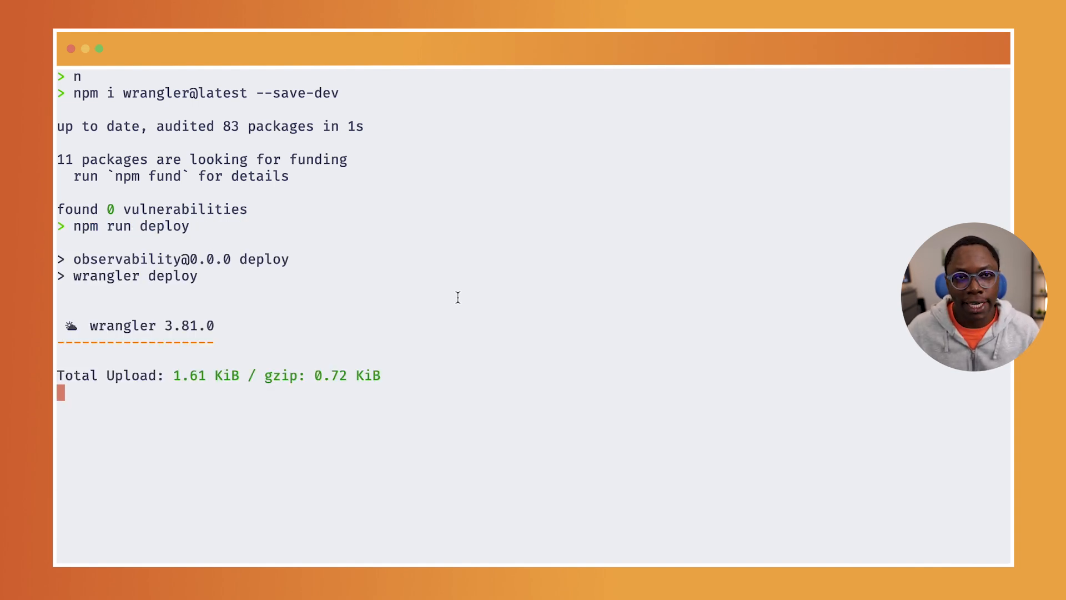
key(super+Tab)
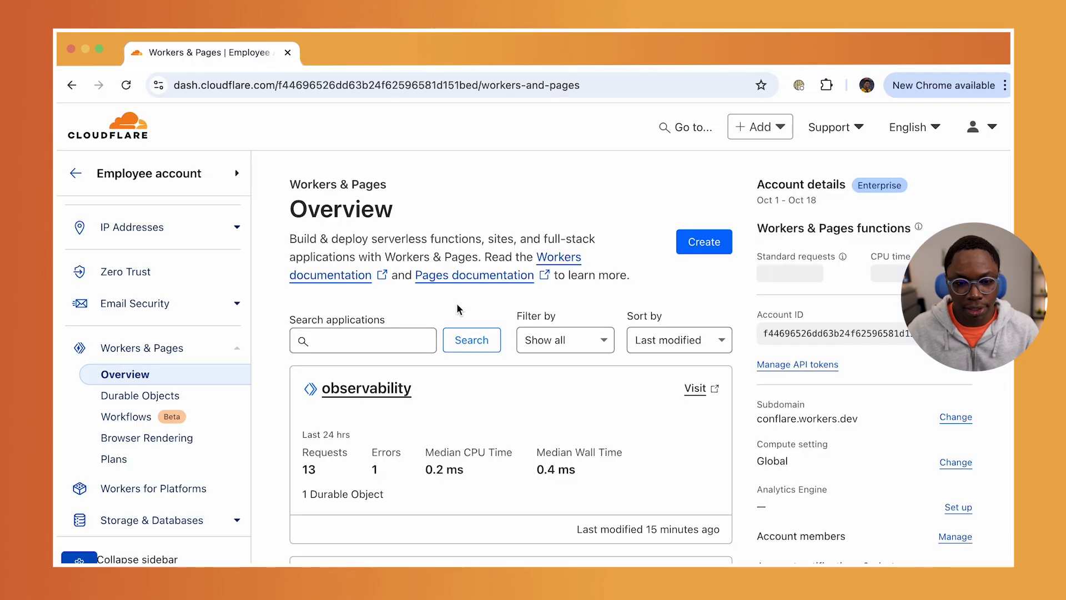
Open the observability worker from Workers & Pages and view its Logs tab
click(378, 390)
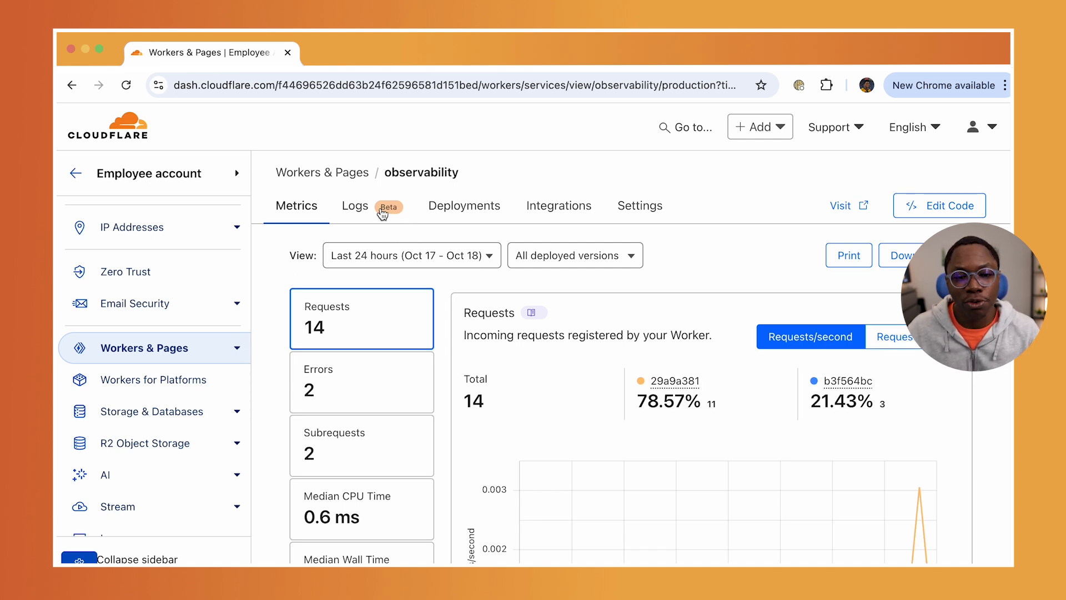
click(362, 208)
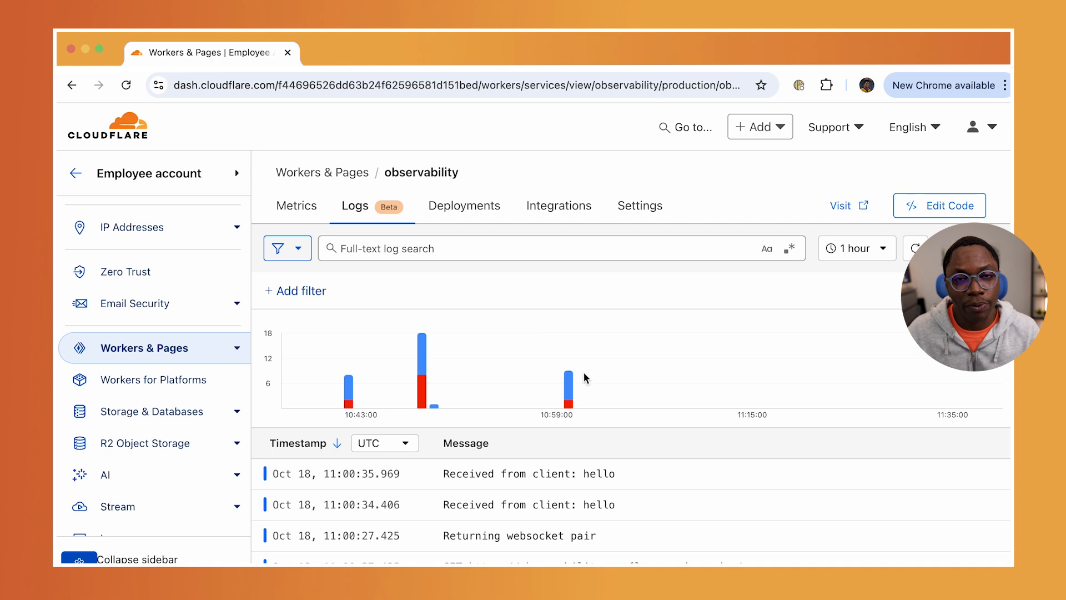
scroll(583, 372, down, 1)
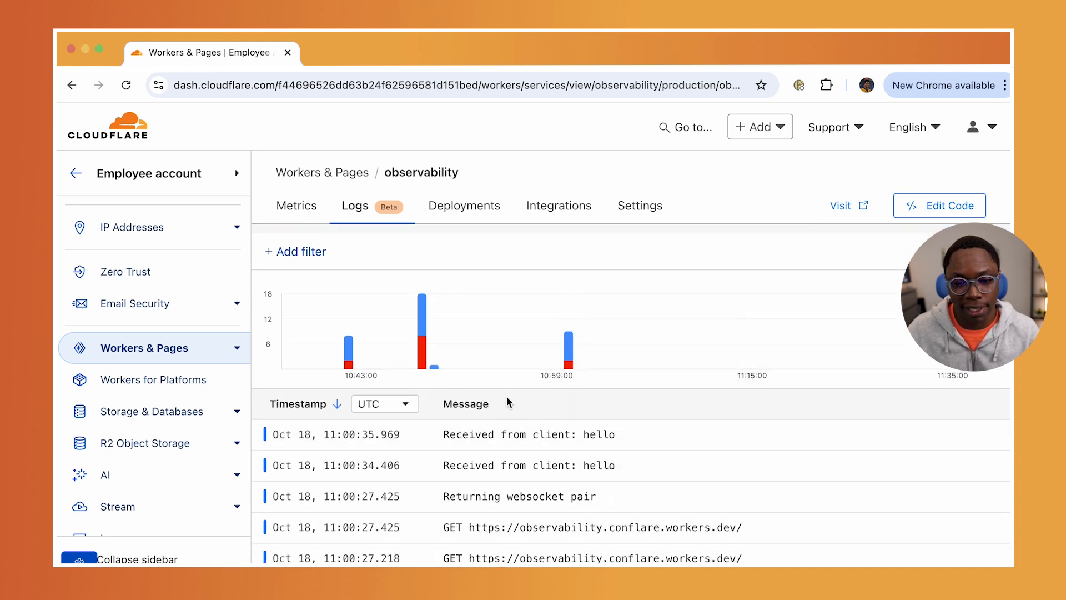
scroll(359, 353, up, 1)
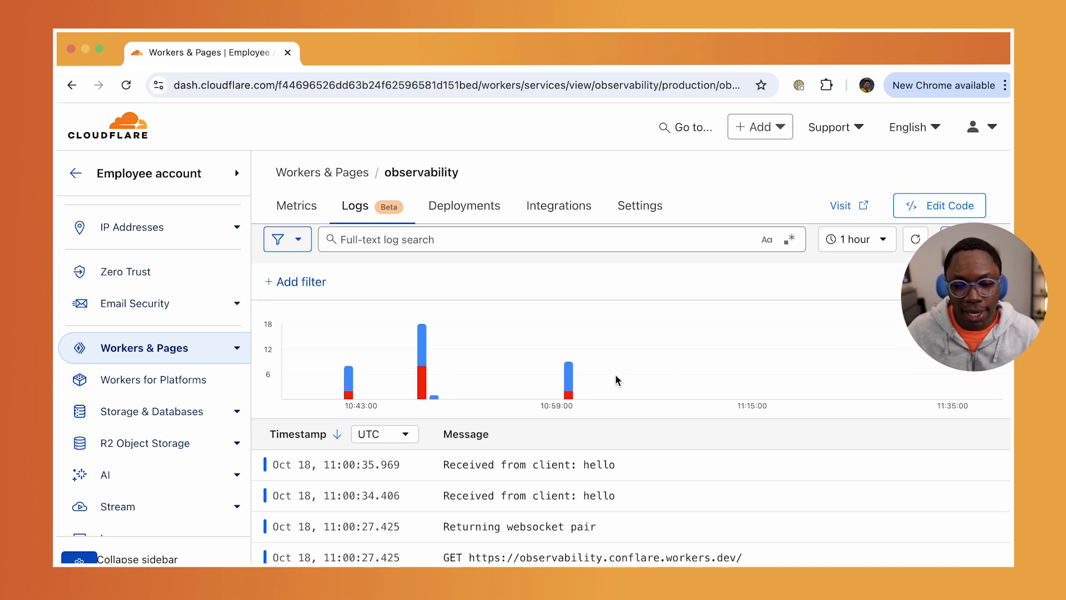
scroll(662, 378, down, 2)
scroll(613, 374, down, 2)
scroll(543, 383, down, 5)
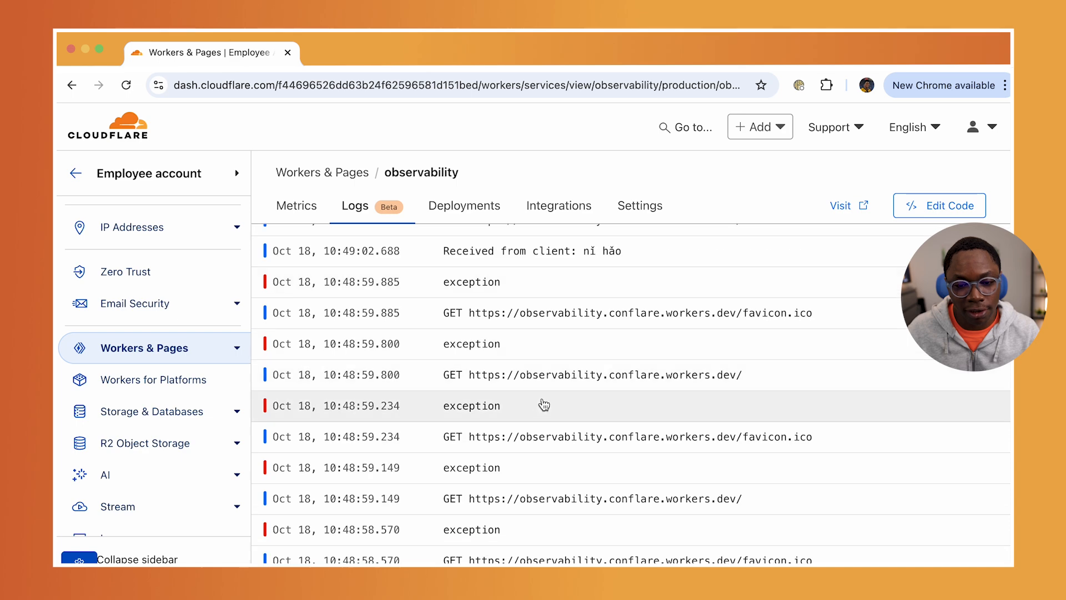
scroll(517, 408, down, 2)
scroll(518, 409, up, 3)
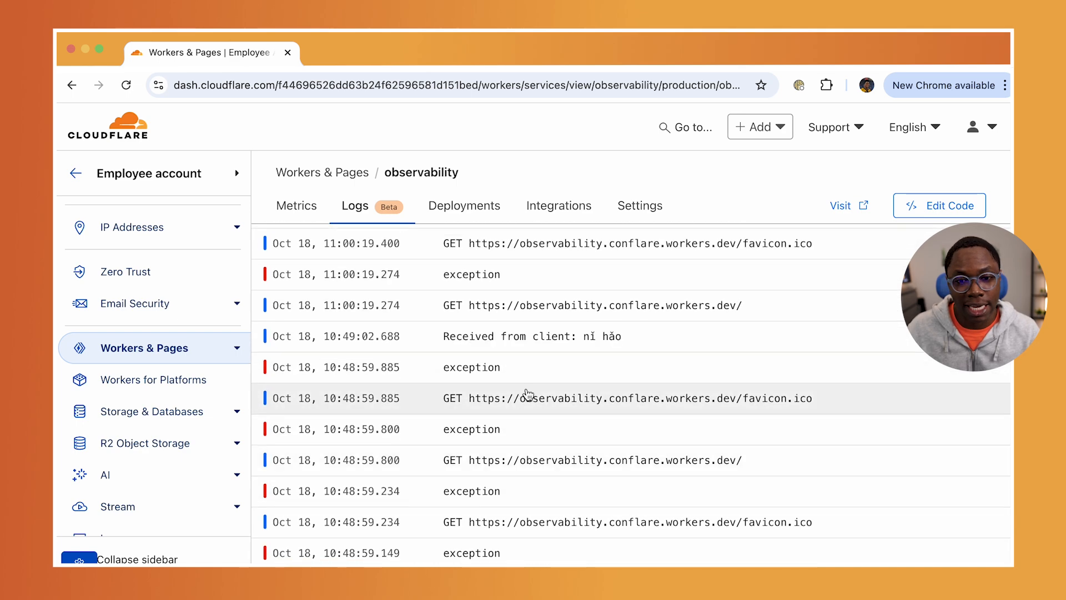
scroll(513, 394, up, 4)
scroll(582, 416, down, 4)
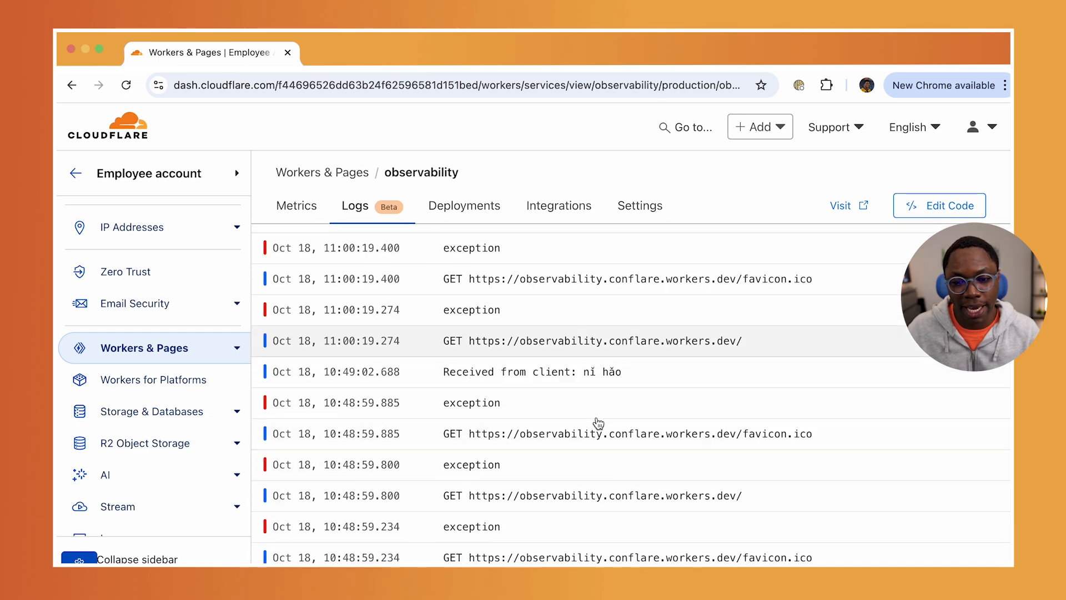
scroll(598, 426, down, 1)
scroll(598, 425, up, 5)
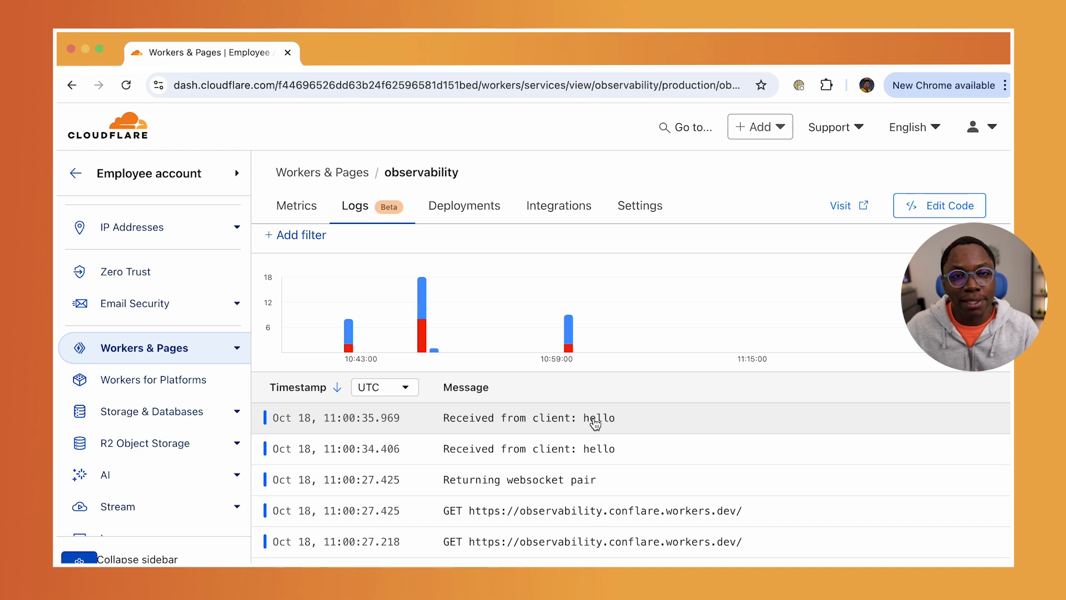
Expand the newest hello log entry and filter logs to message 'Received from client: hello'
click(595, 422)
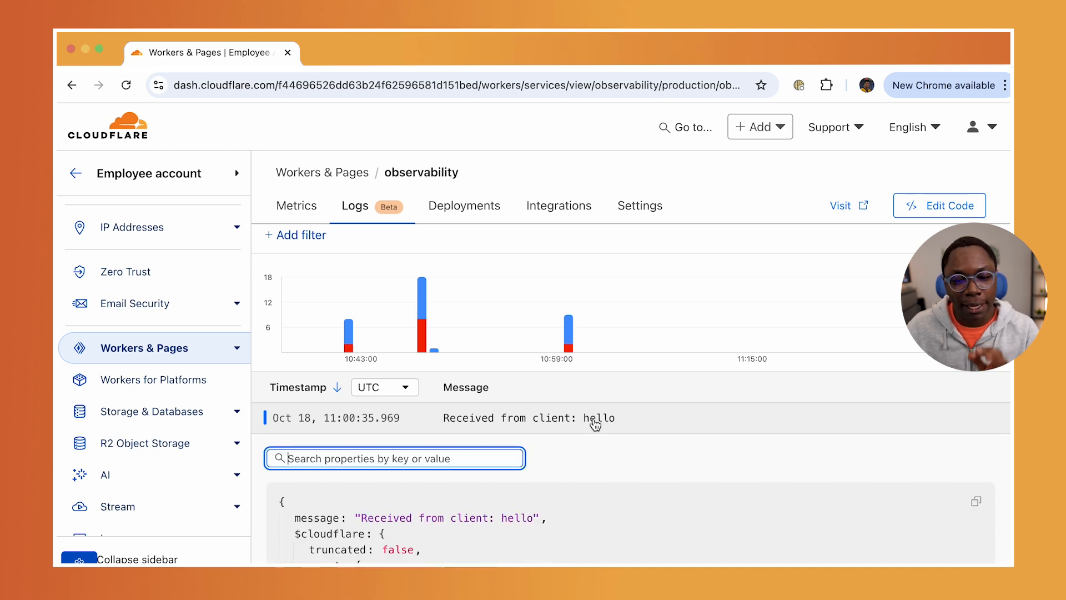
scroll(594, 424, down, 3)
scroll(595, 426, down, 3)
scroll(594, 425, up, 4)
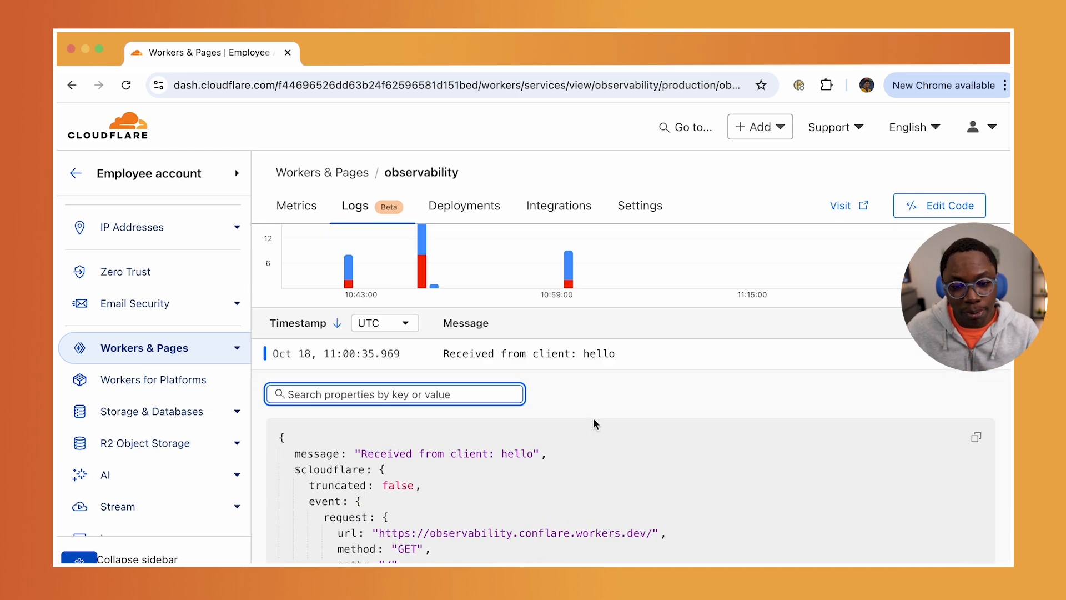
scroll(594, 425, down, 1)
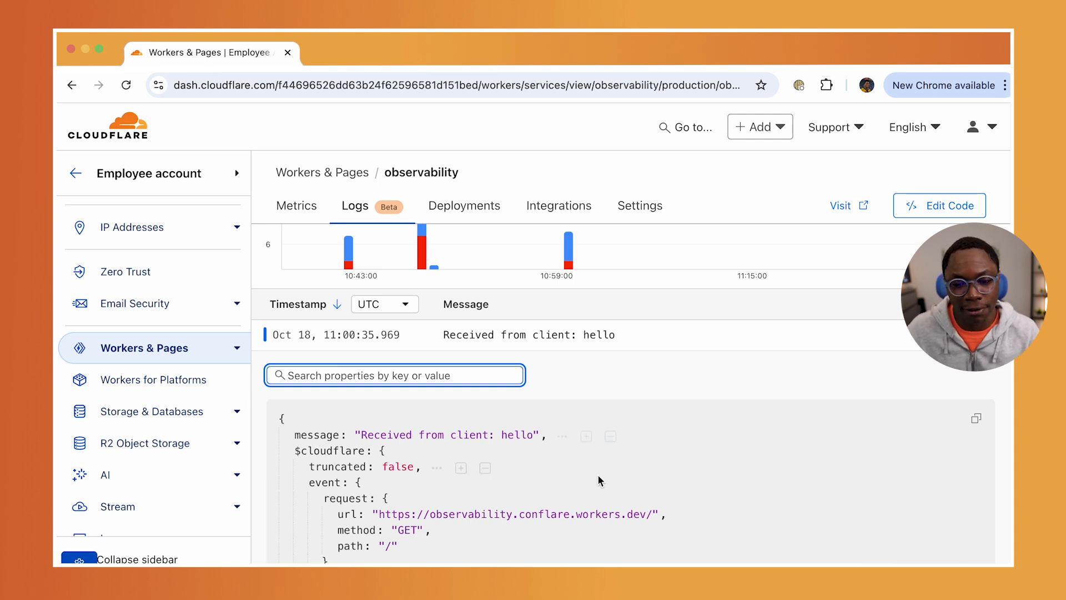
mouse_move(448, 453)
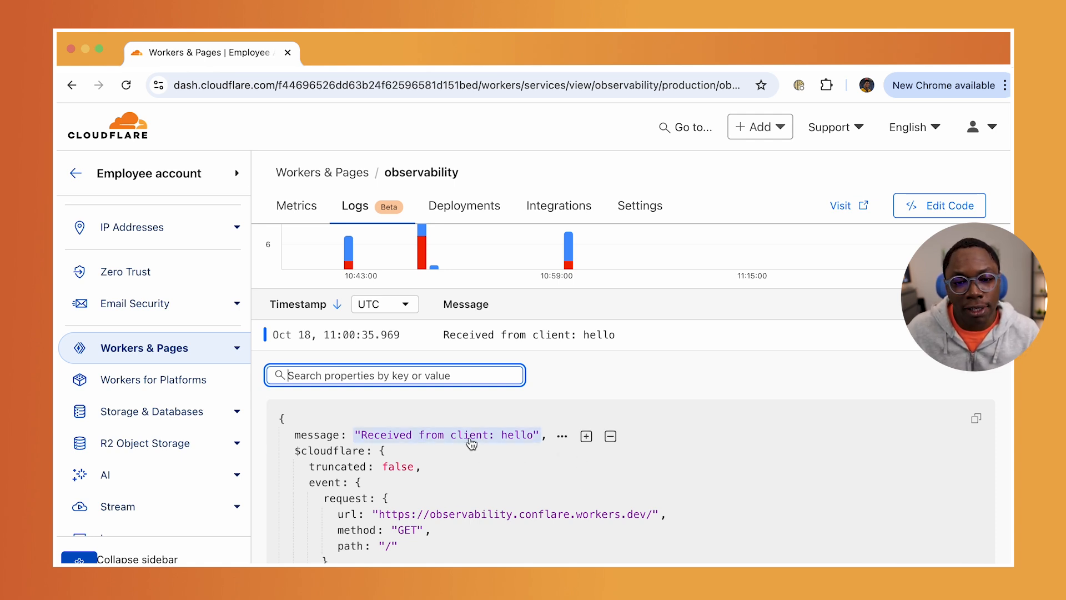
click(587, 437)
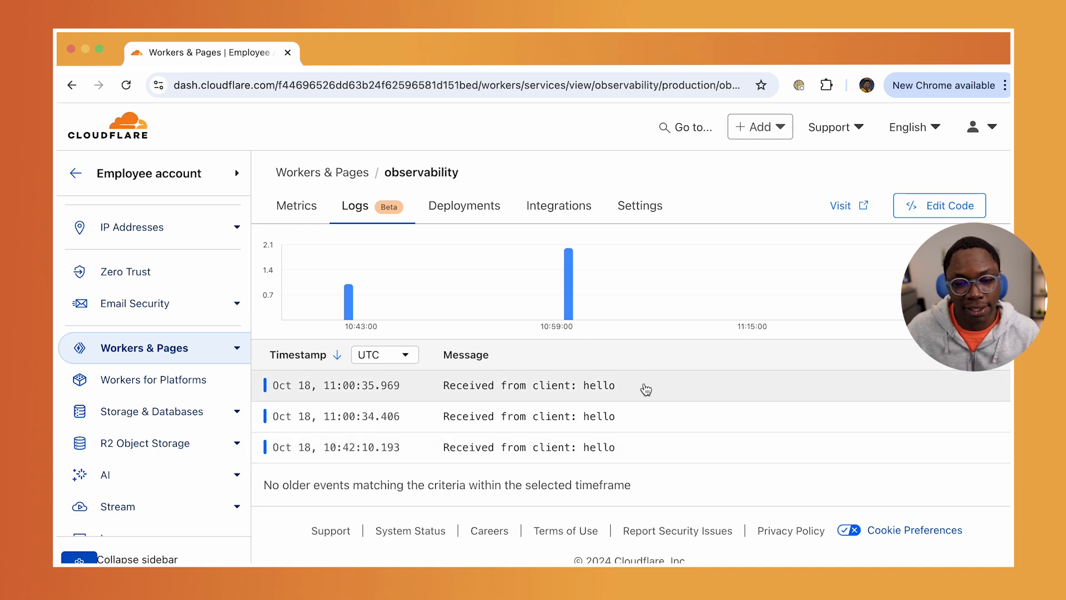
scroll(646, 389, up, 3)
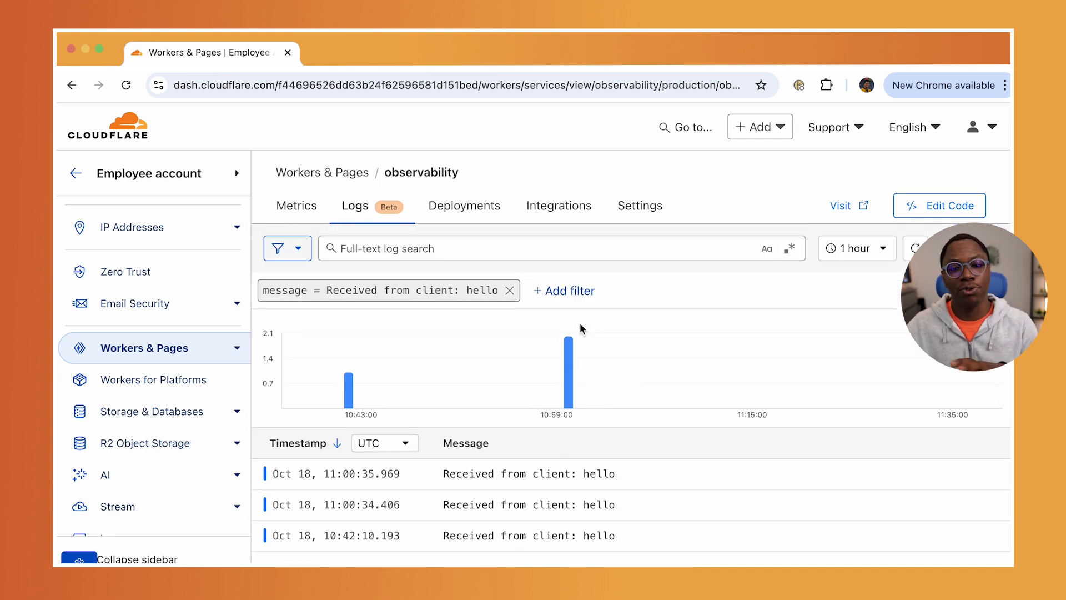
click(445, 250)
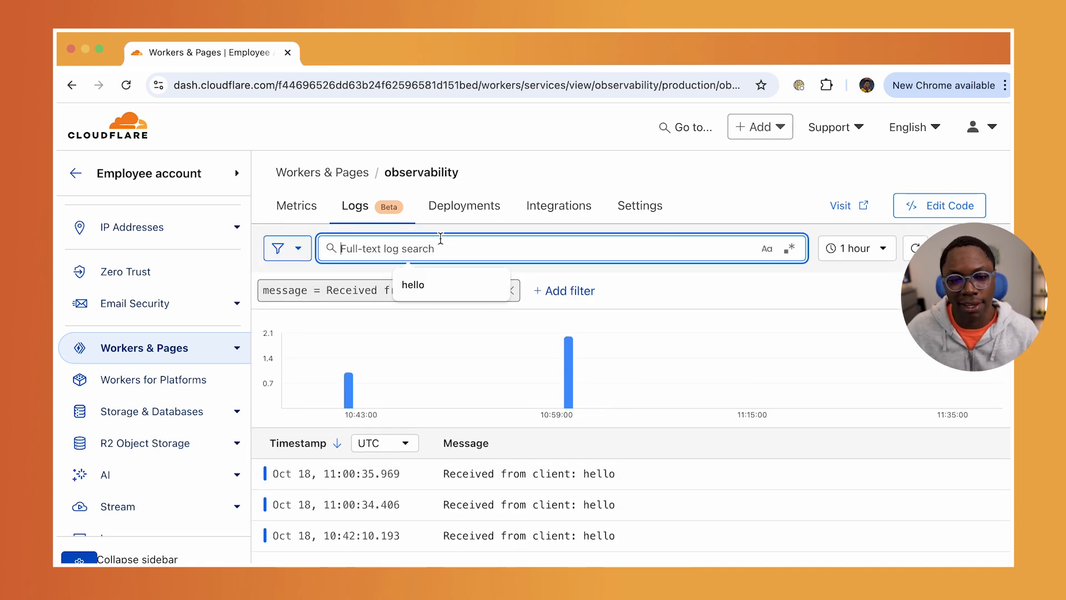
click(287, 248)
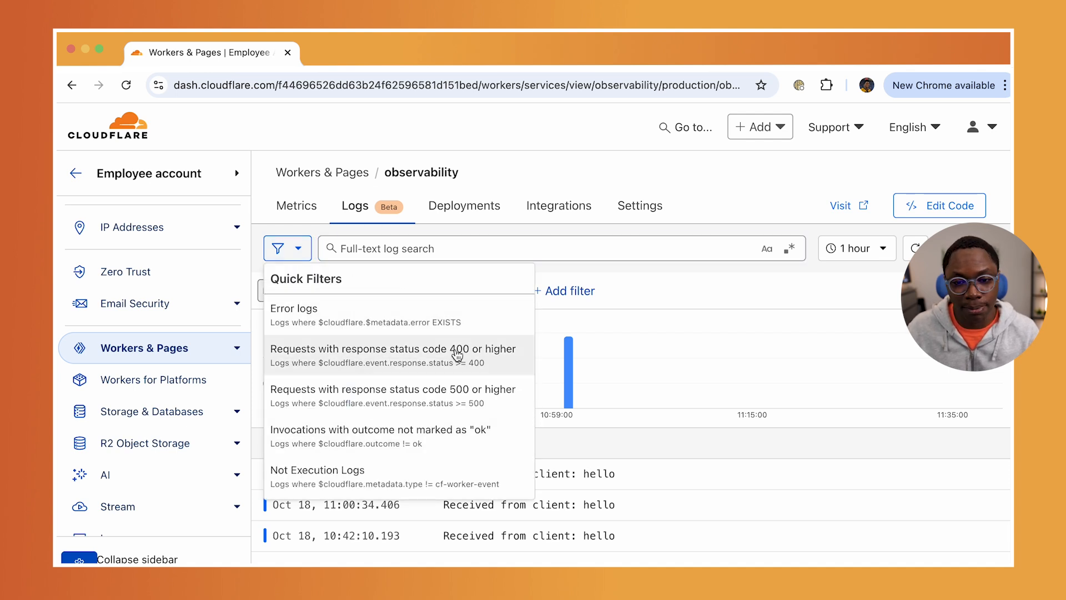
click(750, 208)
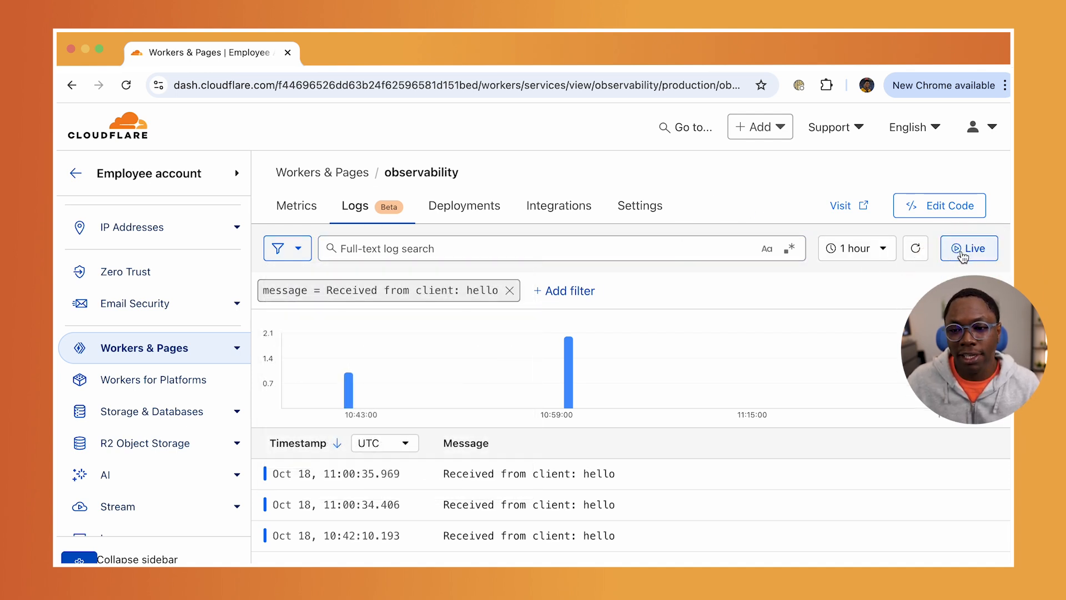